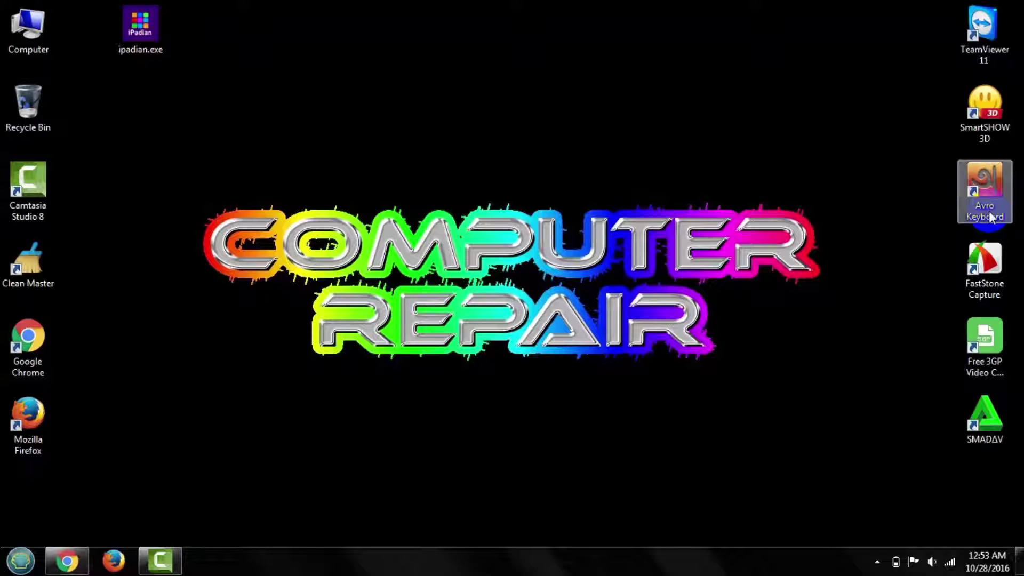
Launch Google Chrome from the Windows taskbar
click(67, 560)
click(73, 13)
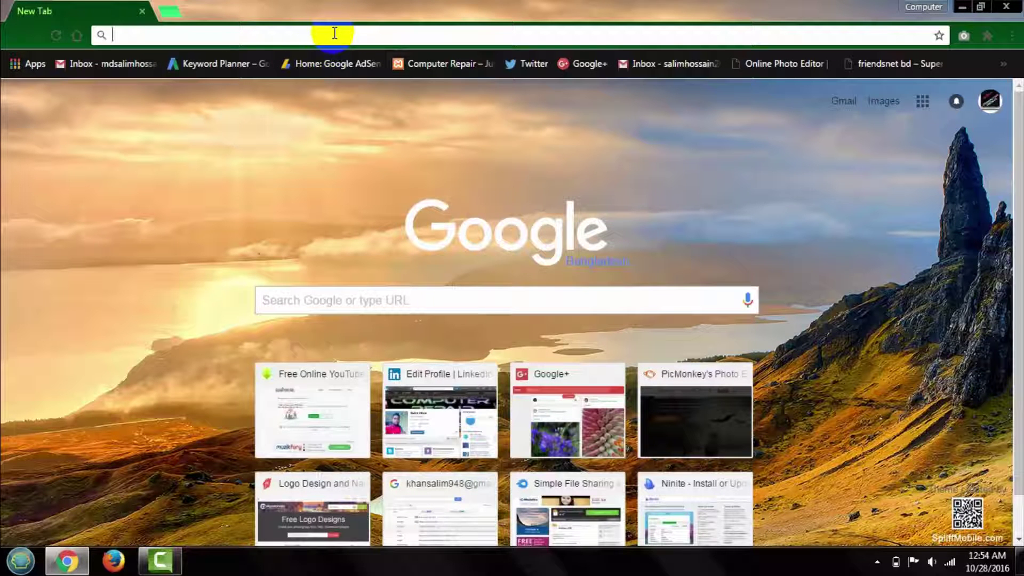
click(334, 33)
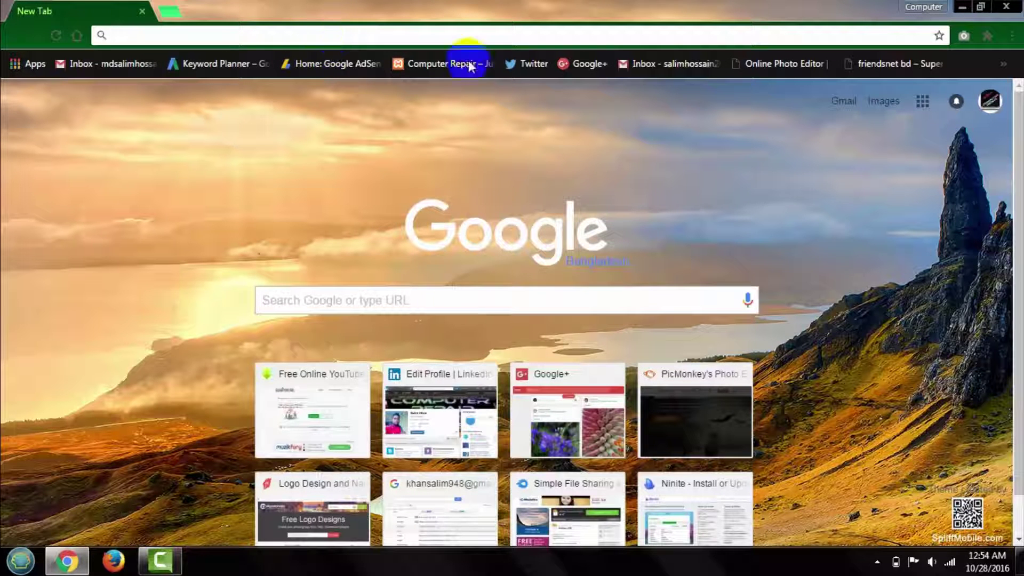
text(ww)
text(w)
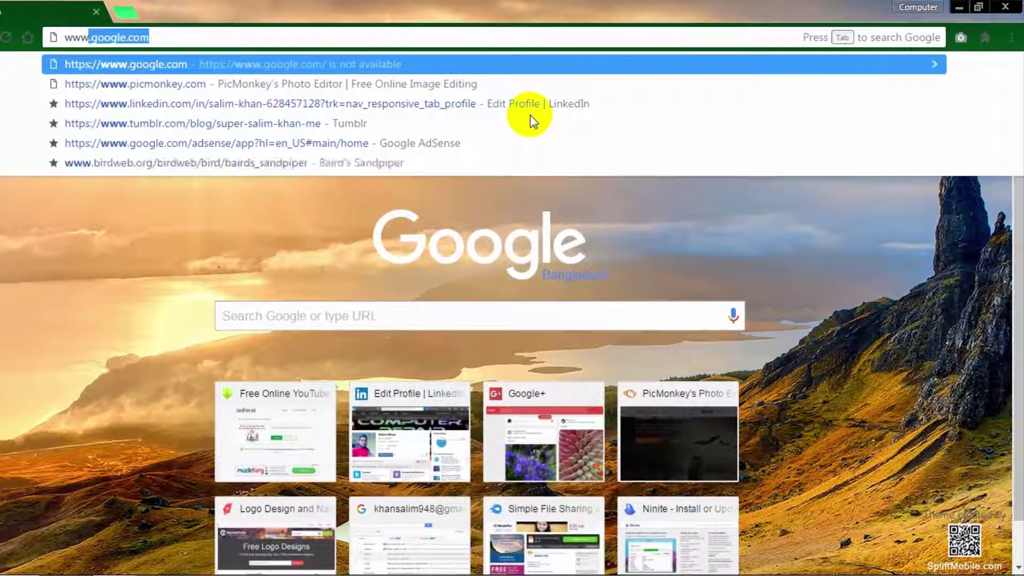
text(.xpadian)
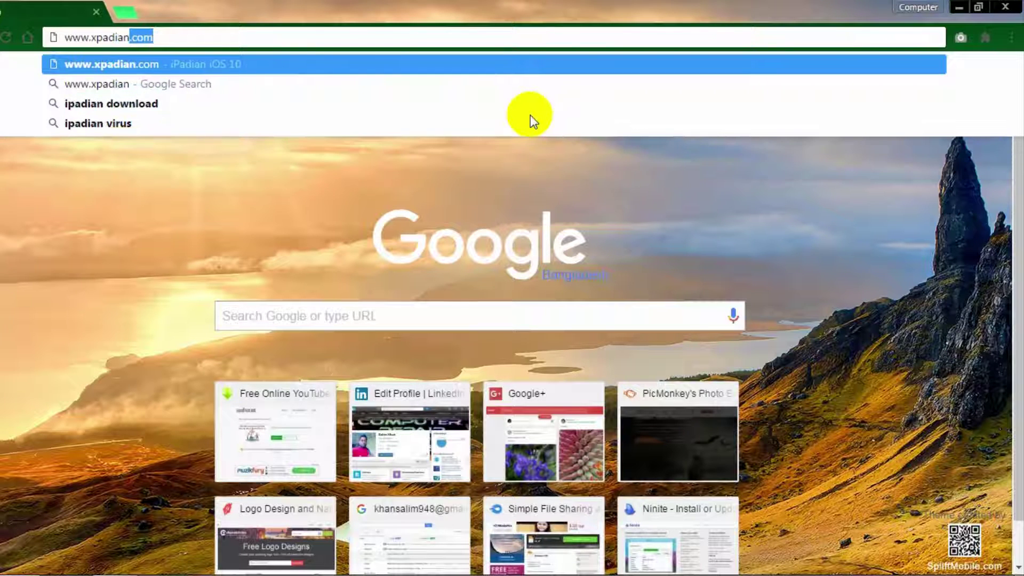
key(End)
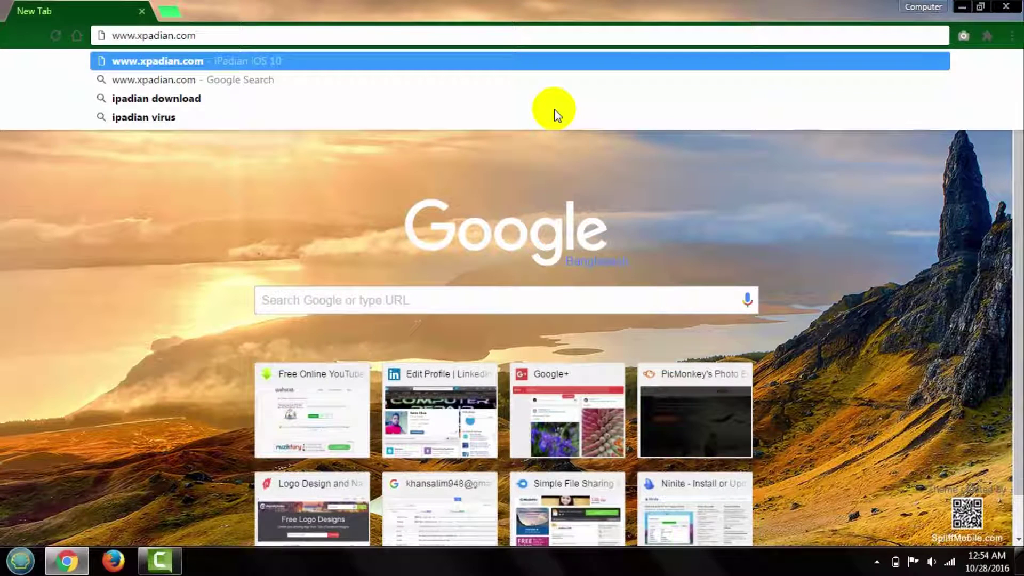
key(Return)
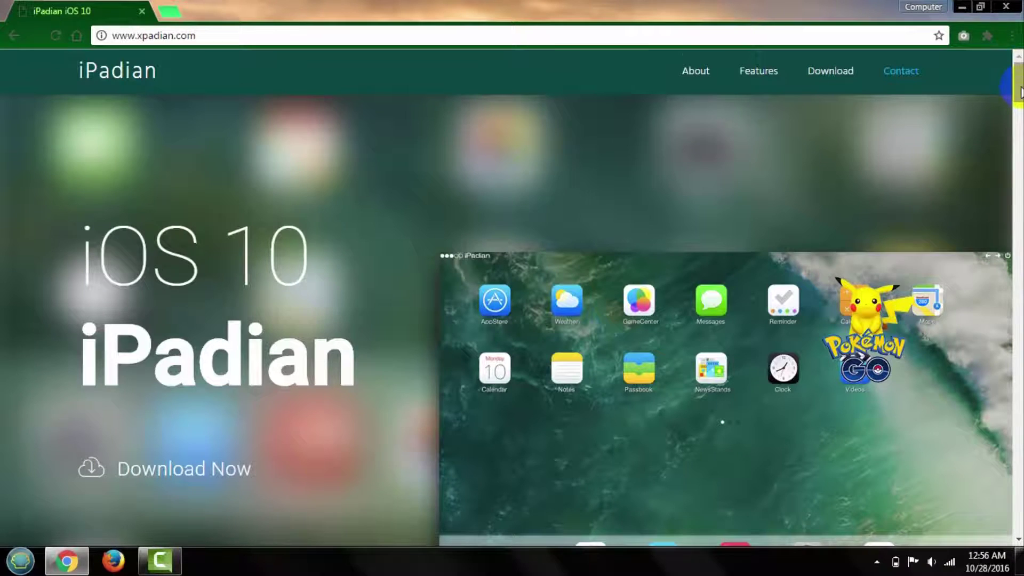
Download the Free plan's ipadian.exe installer, then minimize Chrome
scroll(1009, 139, down, 3)
scroll(960, 203, down, 8)
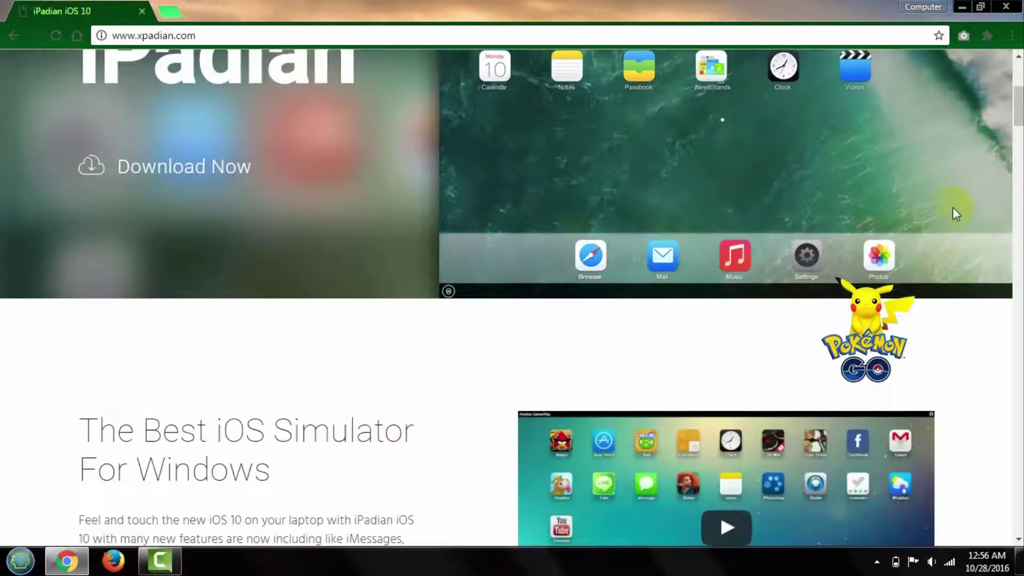
scroll(948, 218, down, 15)
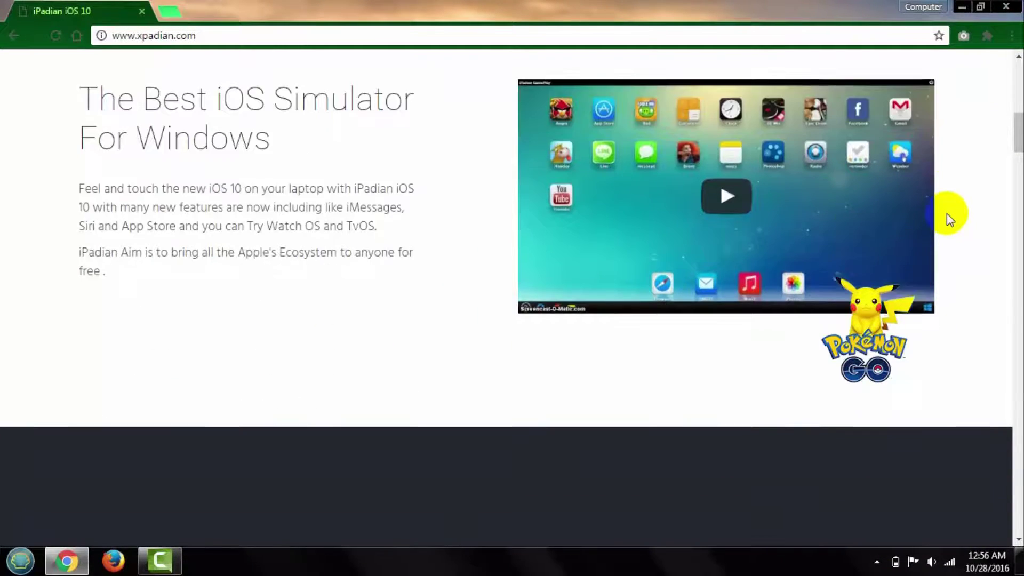
scroll(946, 229, down, 2)
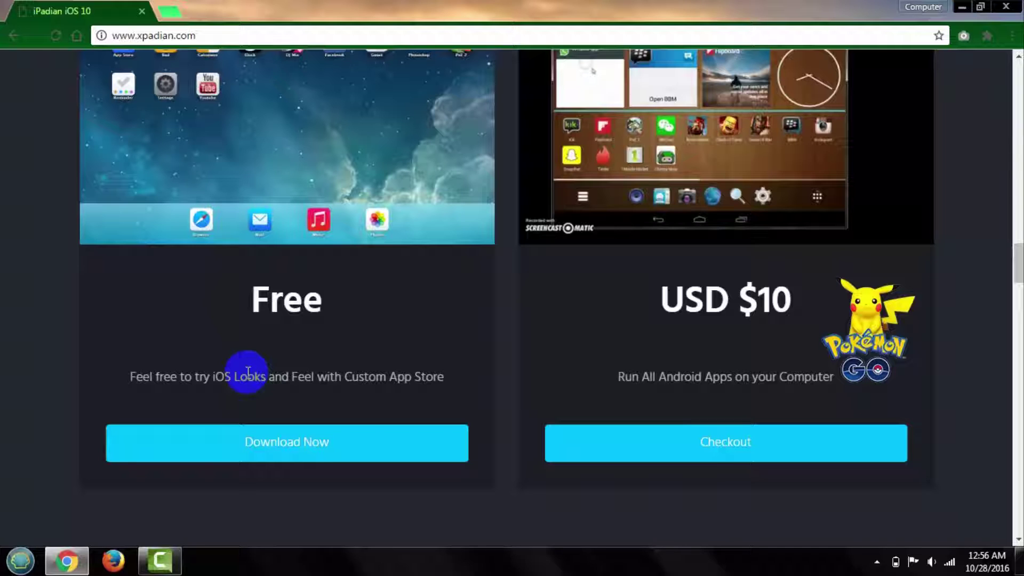
click(304, 449)
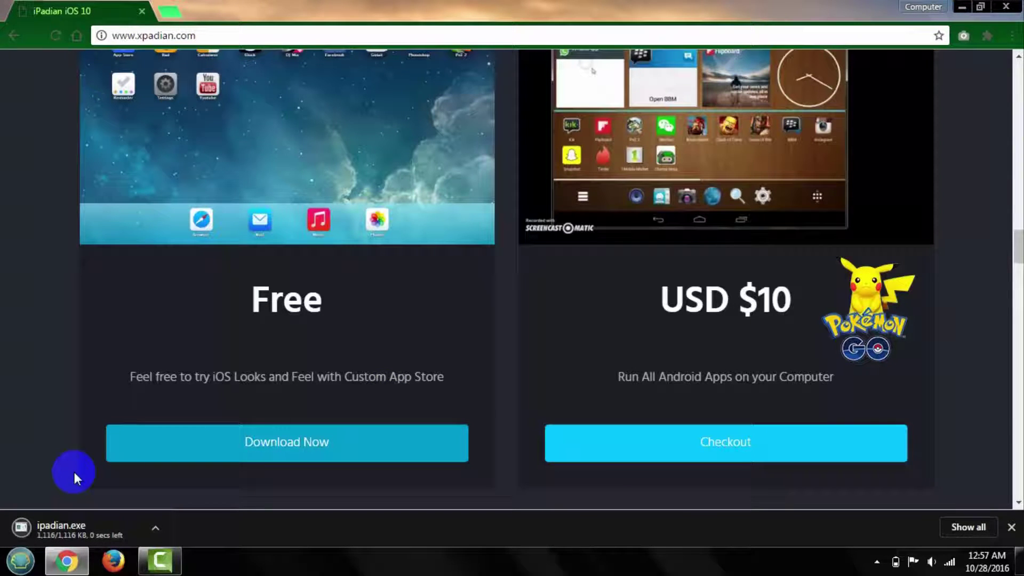
click(963, 7)
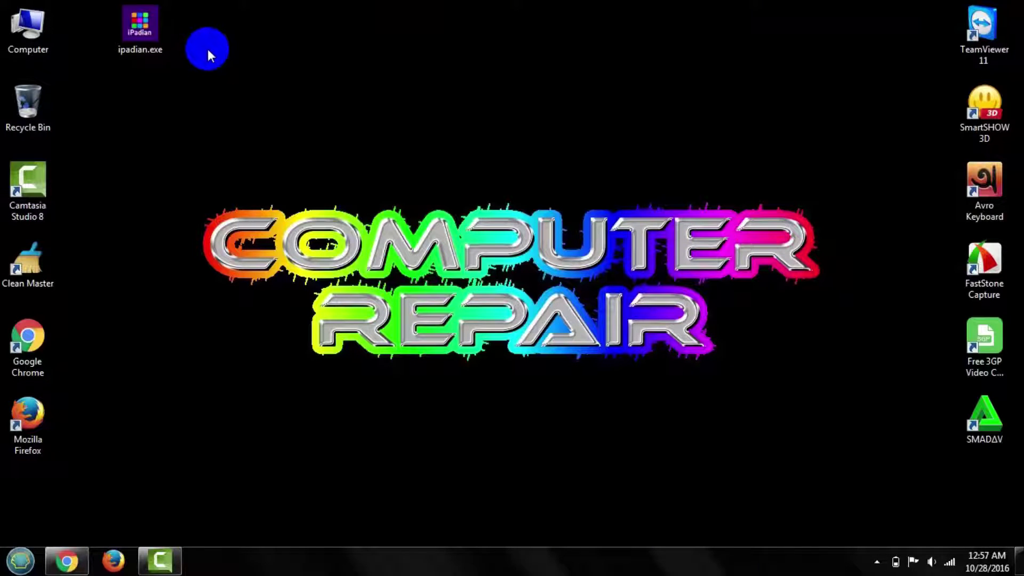
Run ipadian.exe as administrator and complete the iPadian setup wizard
double_click(136, 31)
right_click(137, 33)
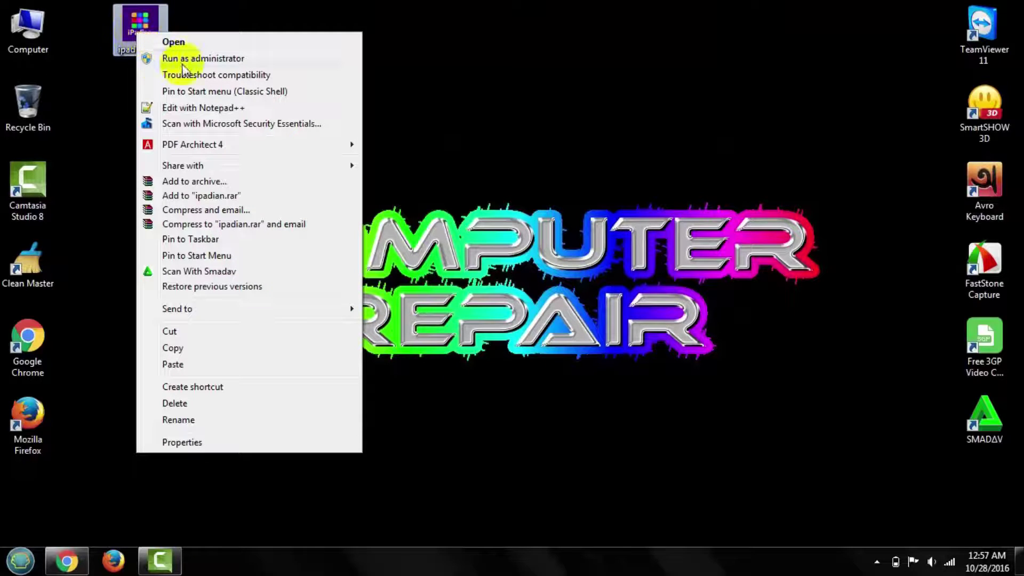
click(229, 58)
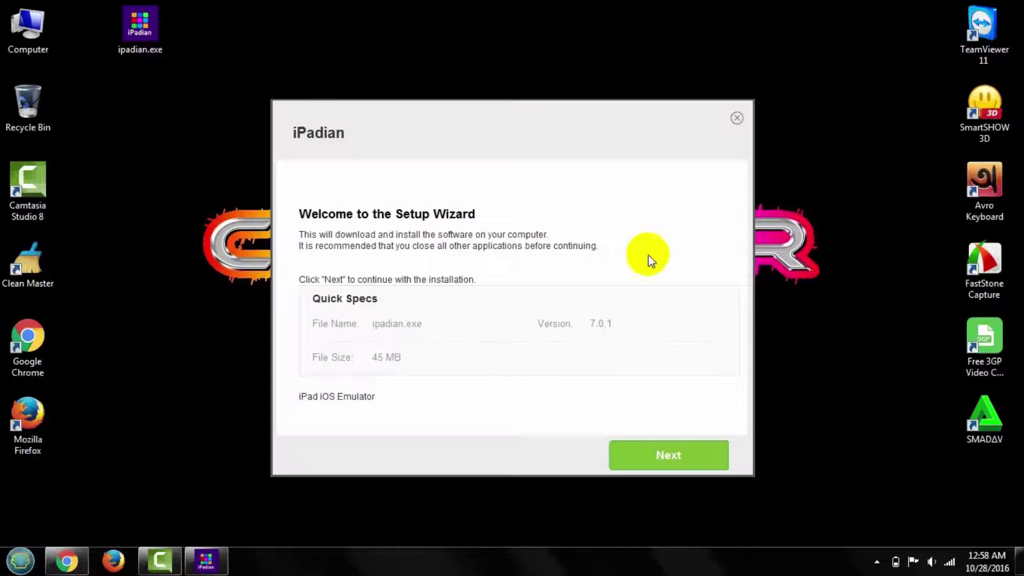
click(673, 454)
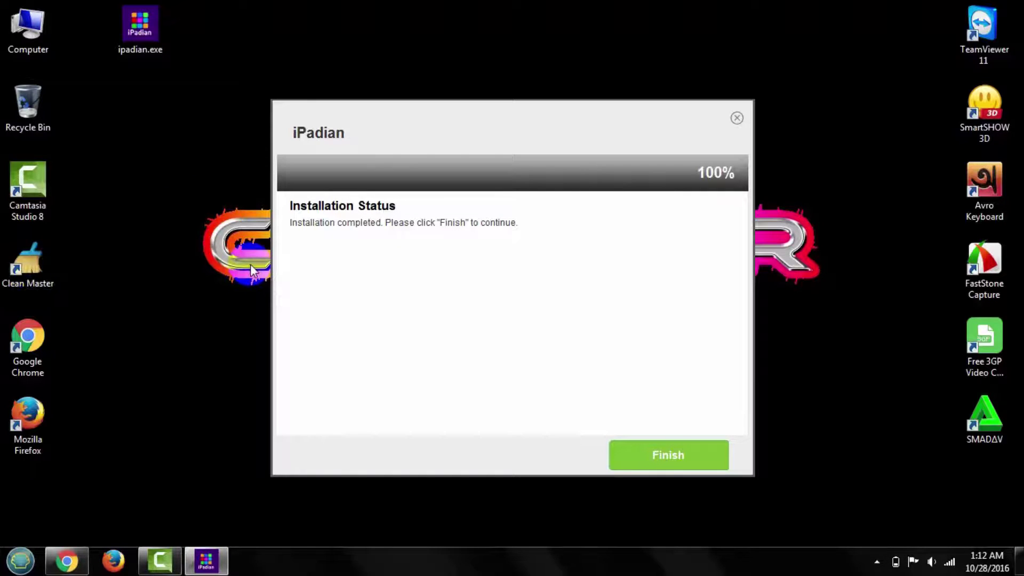
click(667, 455)
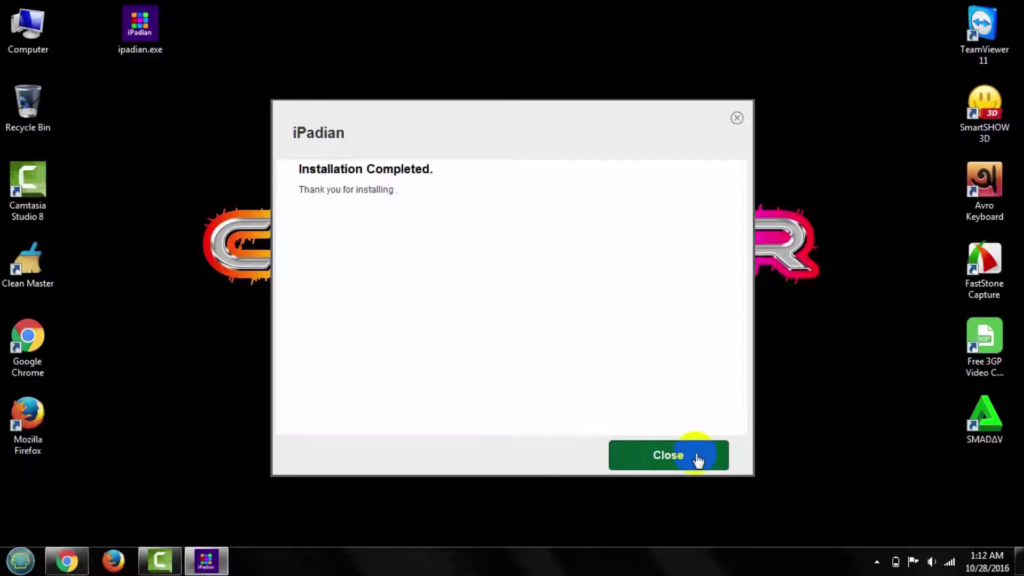
click(681, 454)
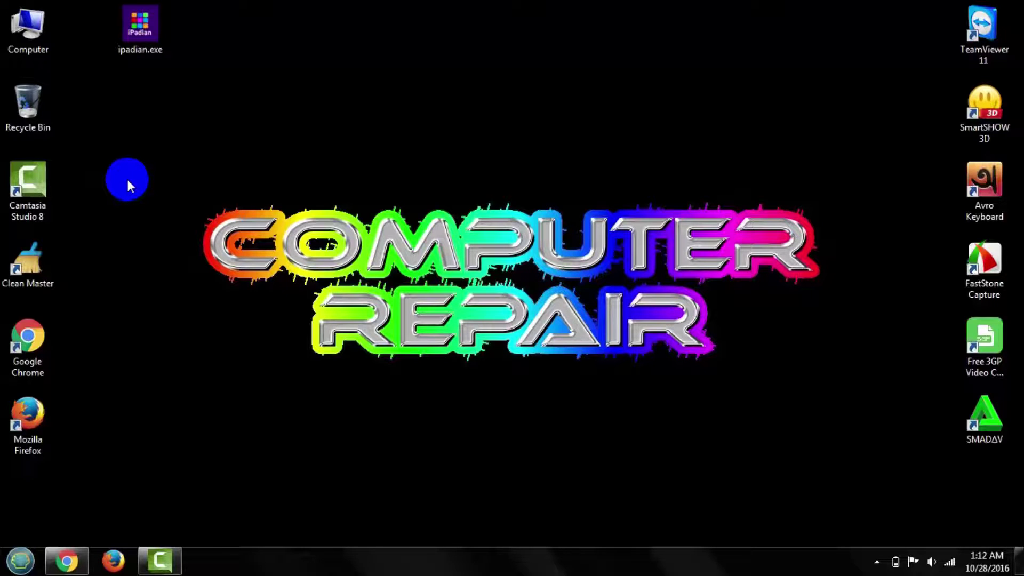
Send the iPadian 7 Start menu entry to the desktop as a shortcut
click(13, 561)
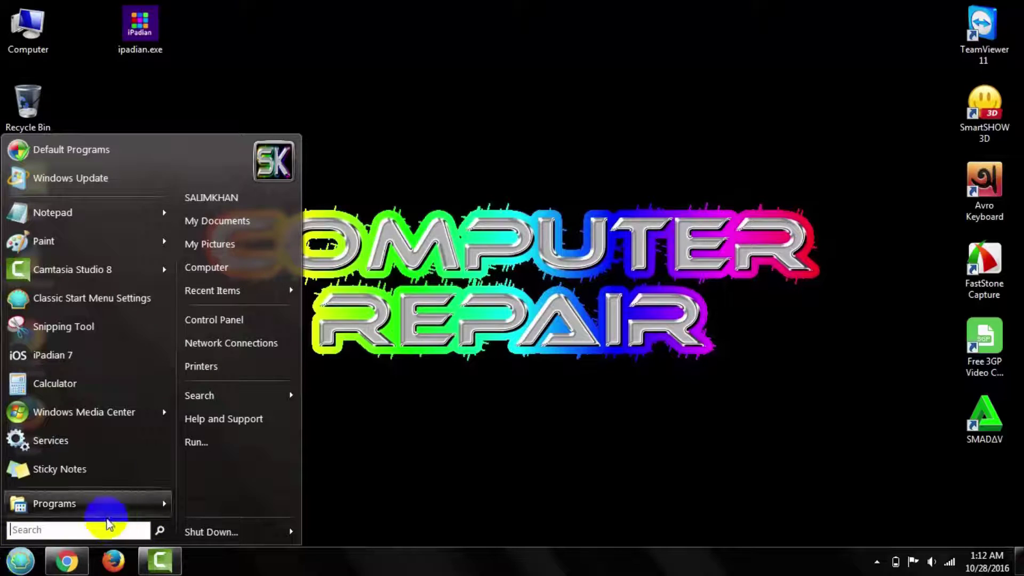
click(155, 507)
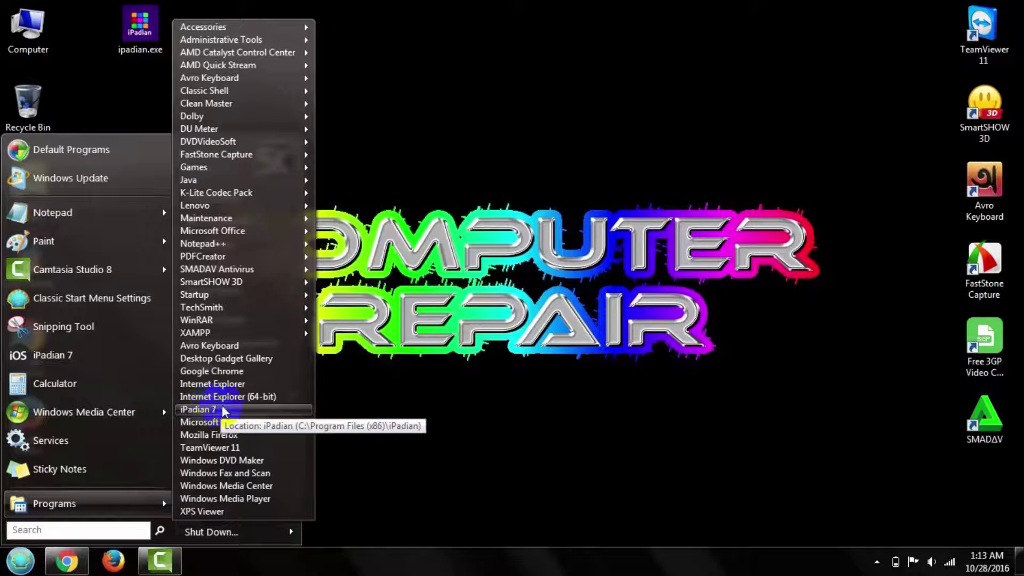
click(206, 406)
right_click(206, 411)
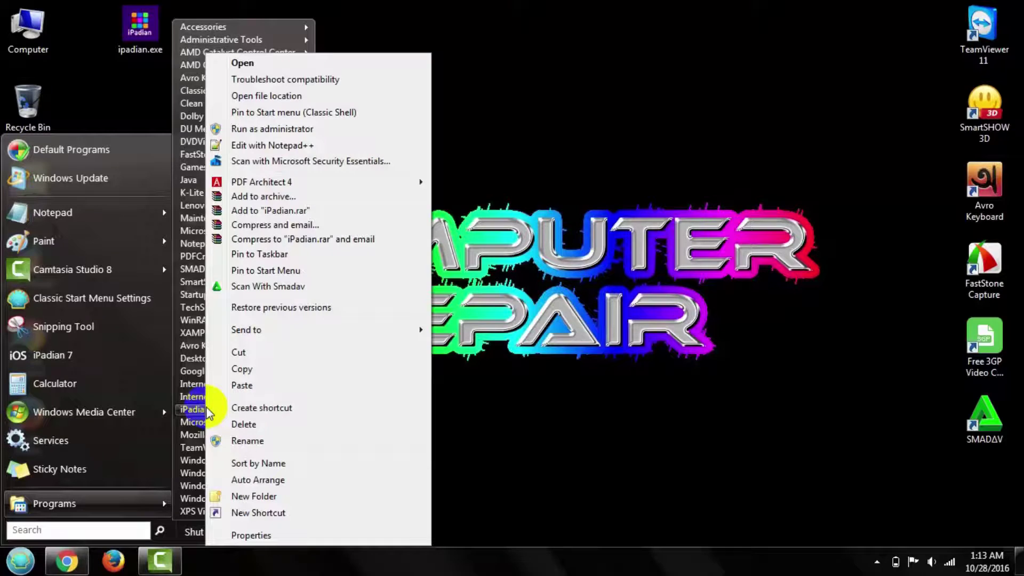
mouse_move(389, 330)
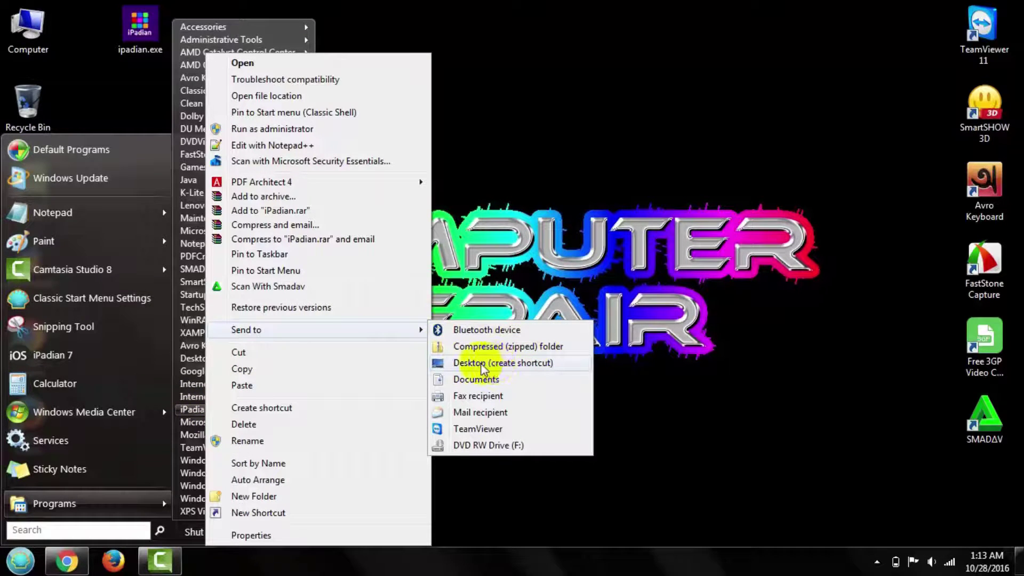
click(508, 364)
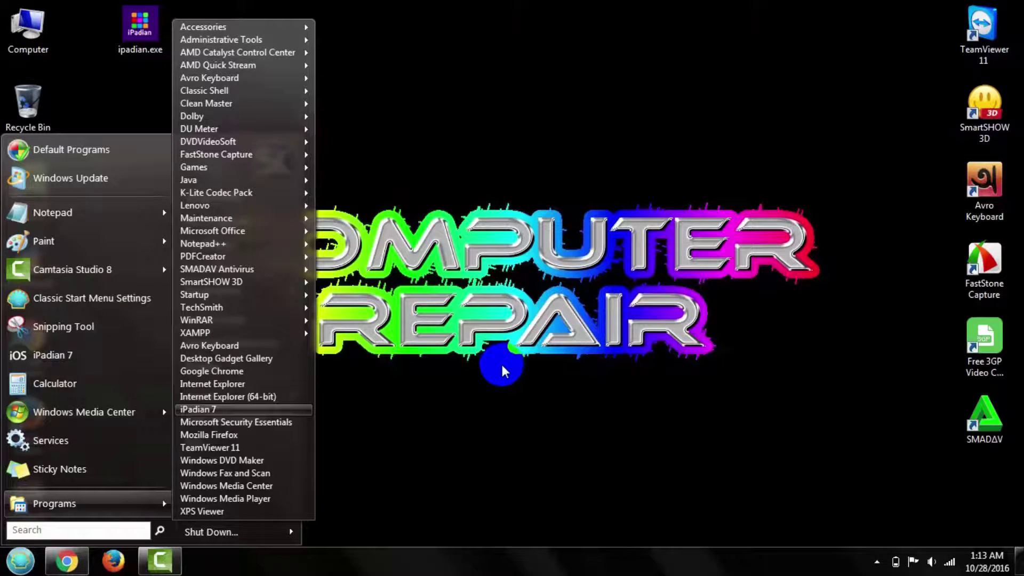
click(489, 368)
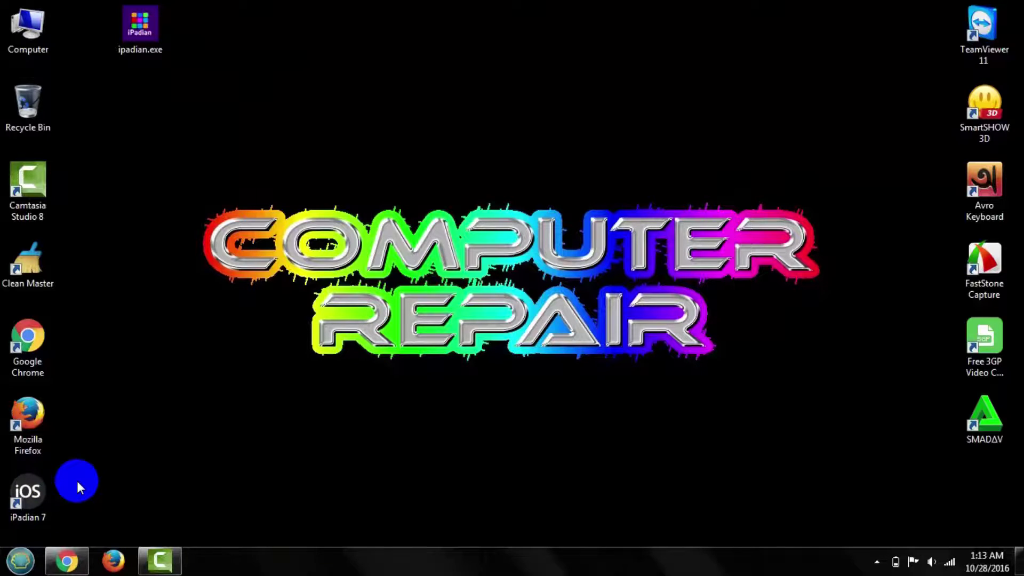
Open iPadian from its iPadian 7 desktop shortcut
right_click(24, 510)
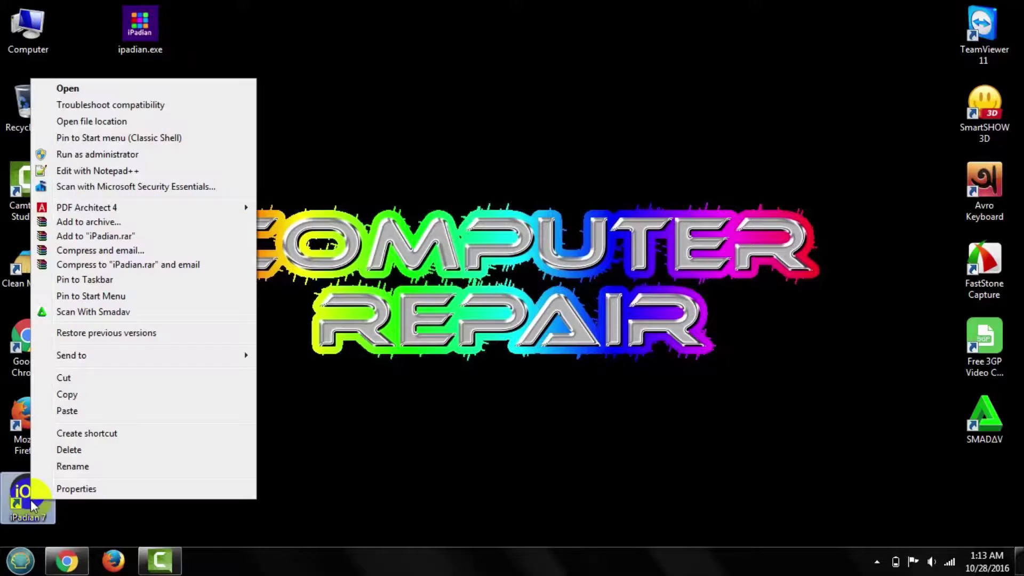
click(94, 89)
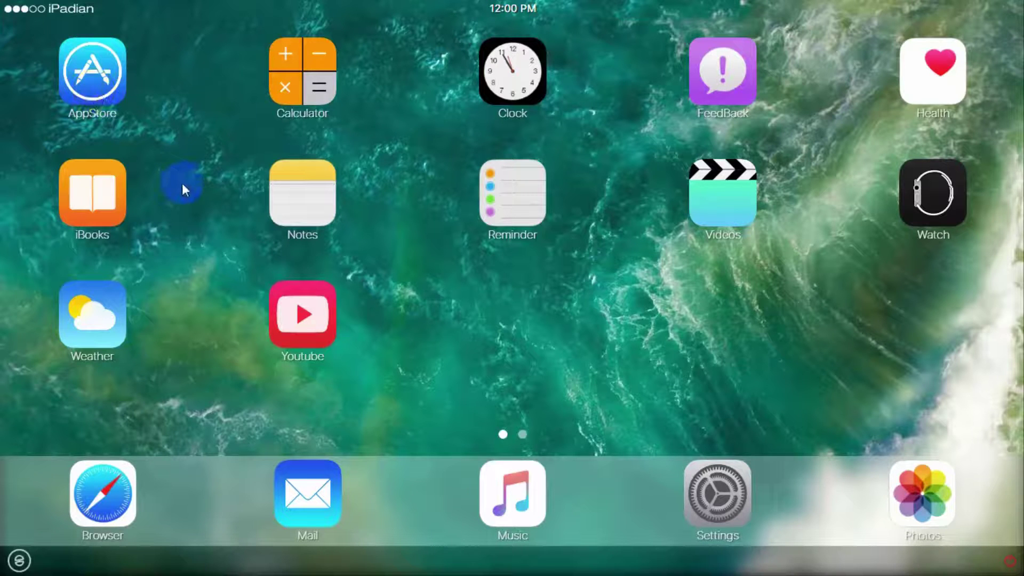
In iPadian's Browser, search Google for 'youtube' and open the YouTube site
right_click(119, 558)
click(105, 498)
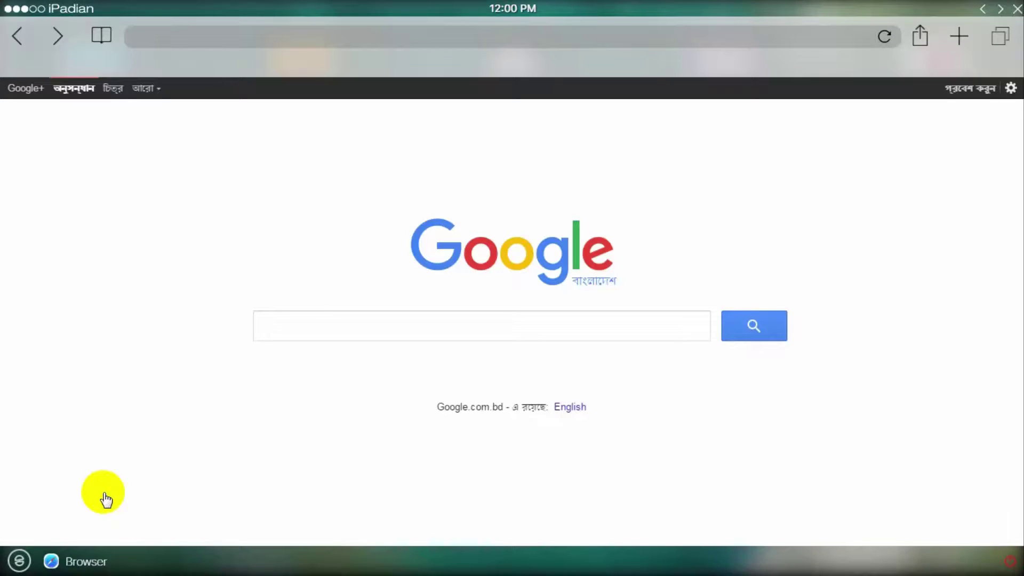
click(413, 328)
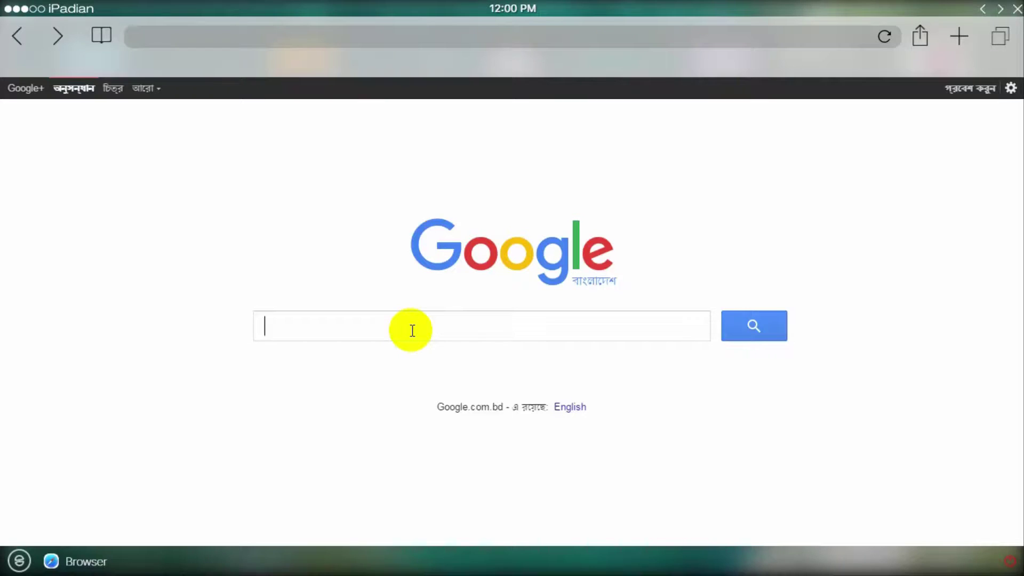
text(youtube)
key(Return)
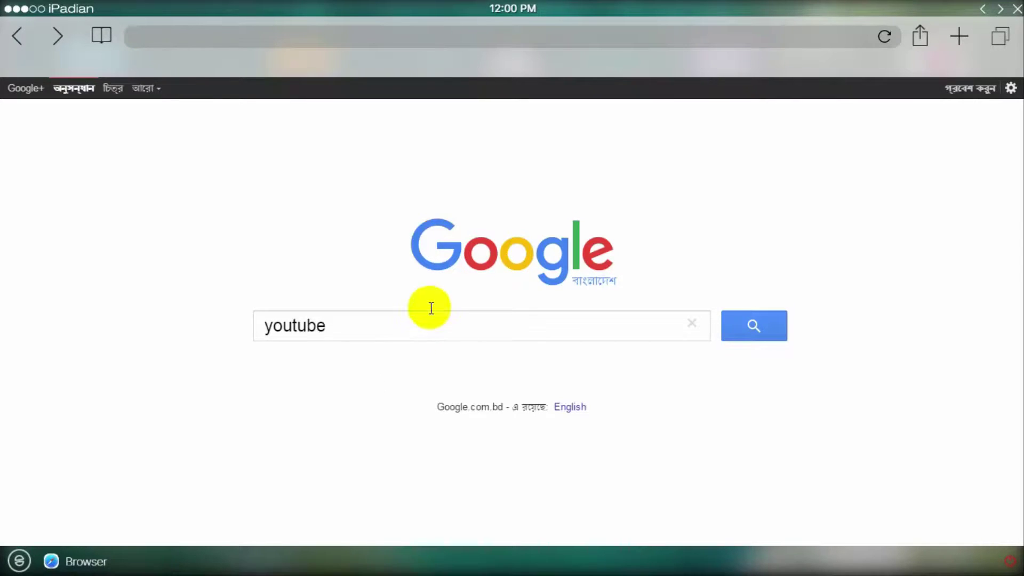
key(Return)
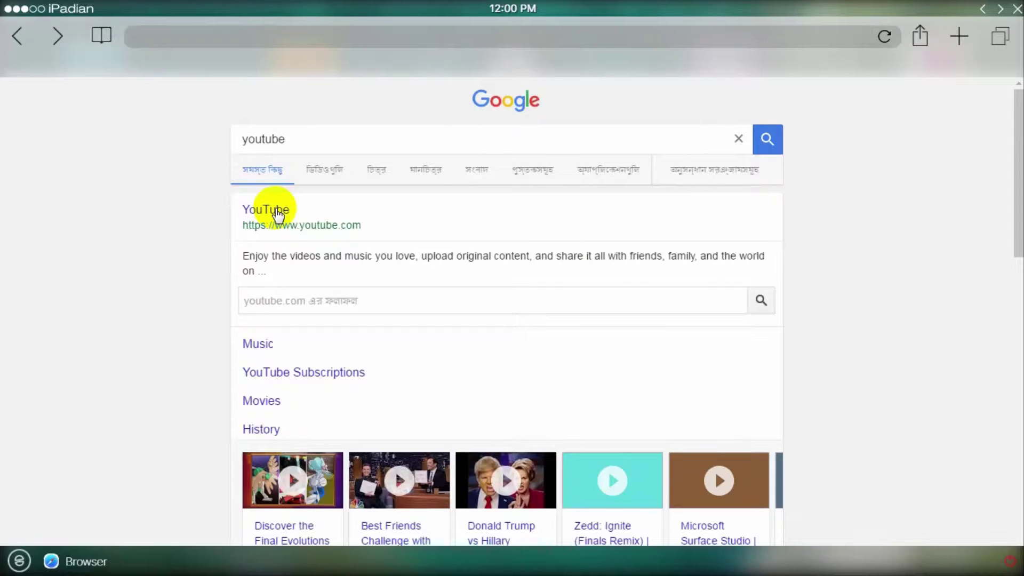
click(278, 213)
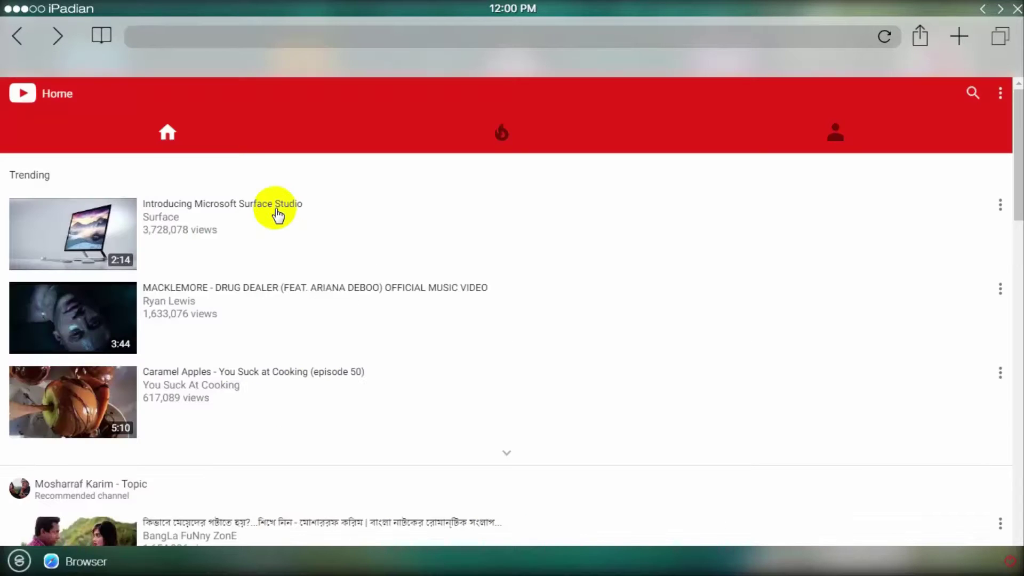